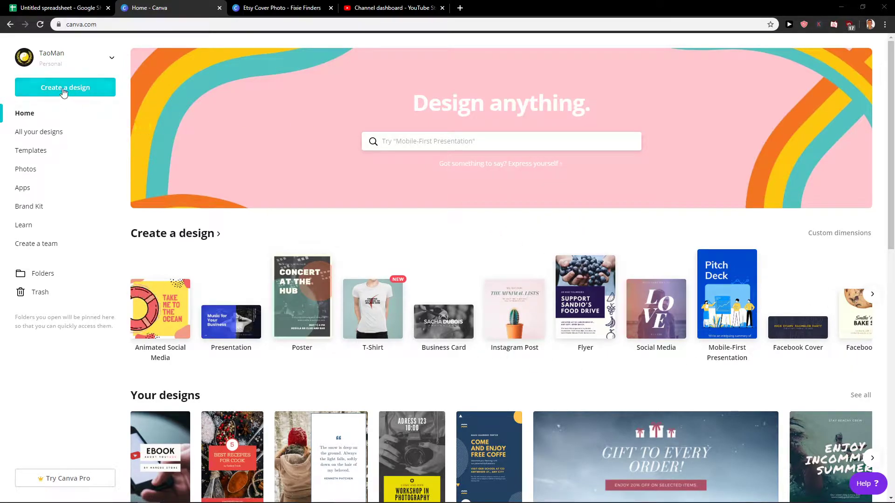
Create a blank 500 × 500 px Logo design and scroll through the logo templates.
left_click(52, 92)
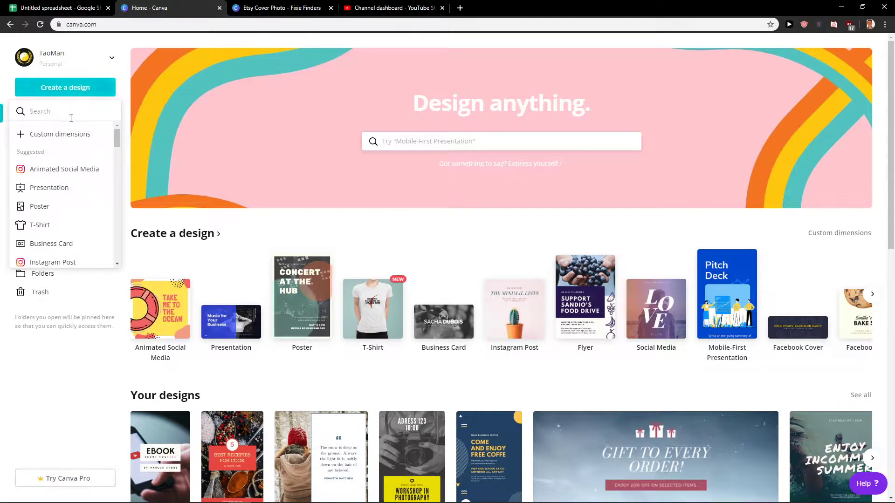
type("logo")
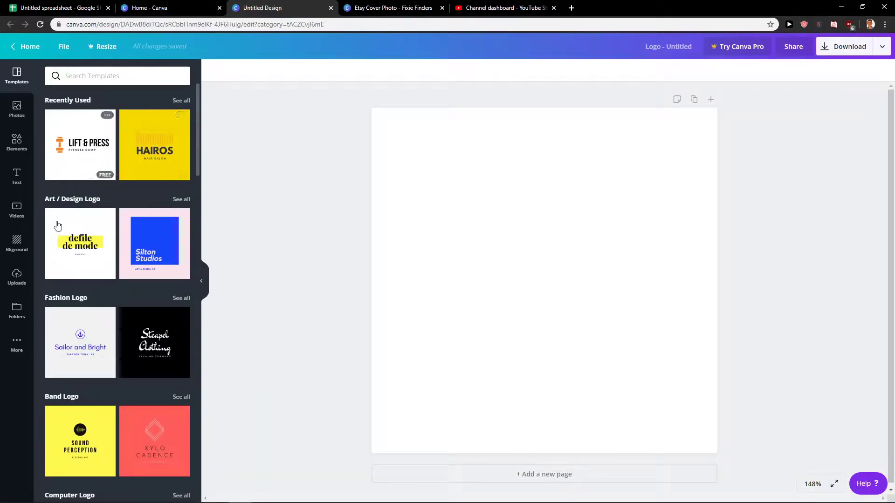
scroll(62, 295, "down", 5)
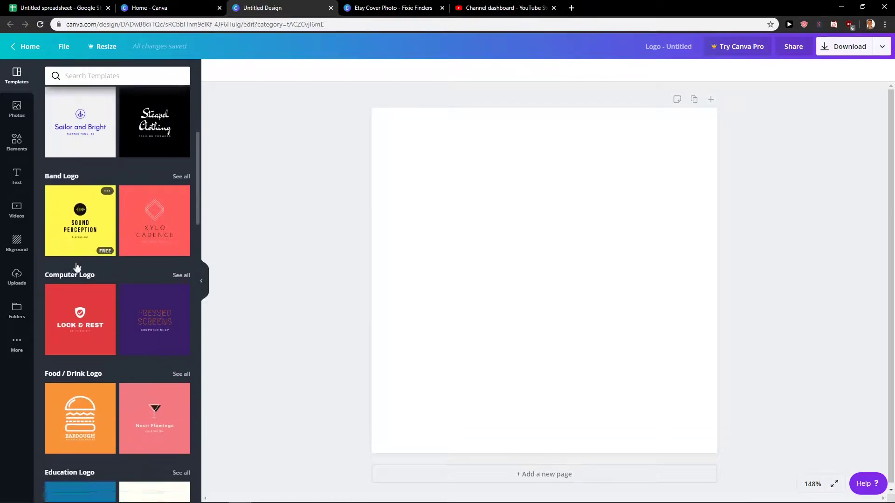
scroll(77, 267, "down", 10)
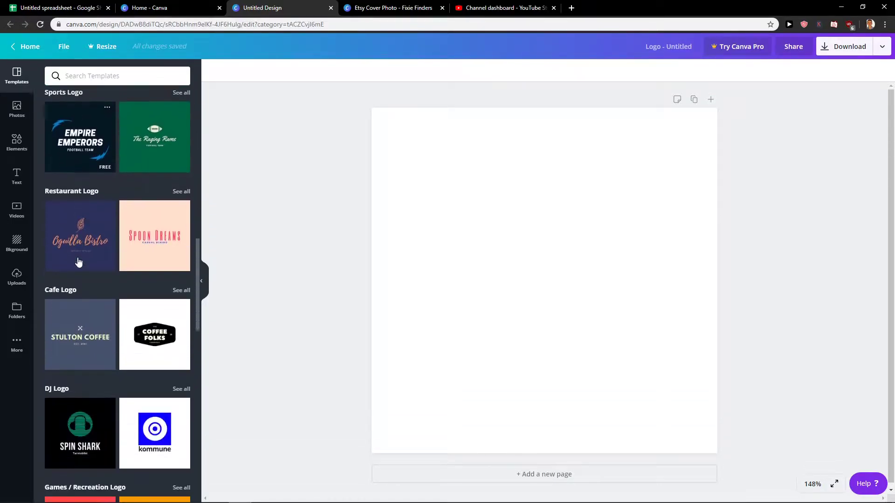
scroll(88, 275, "up", 15)
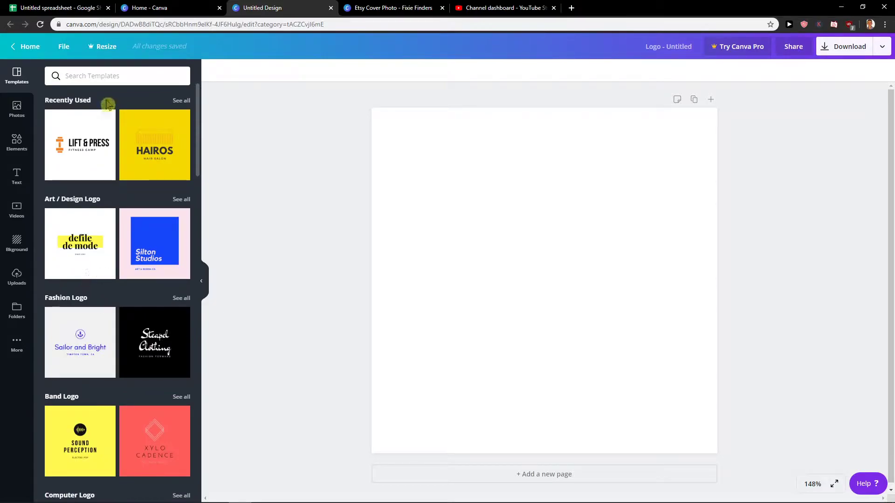
scroll(75, 261, "down", 15)
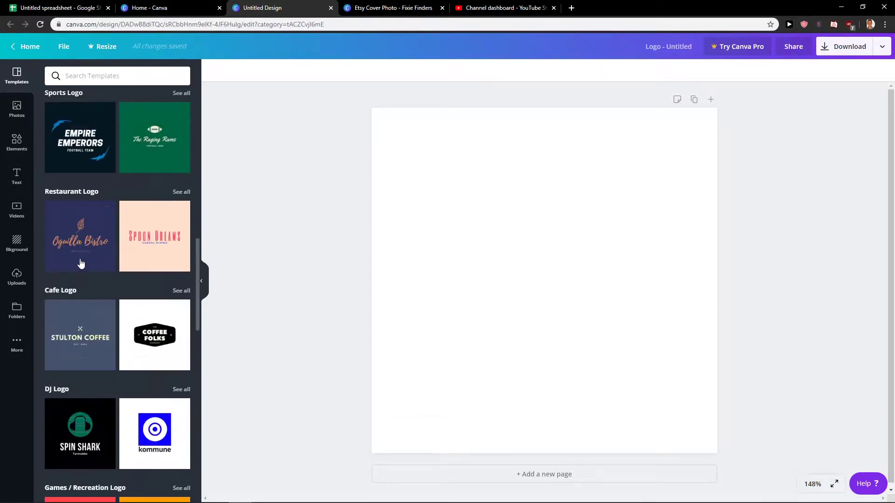
scroll(81, 263, "down", 10)
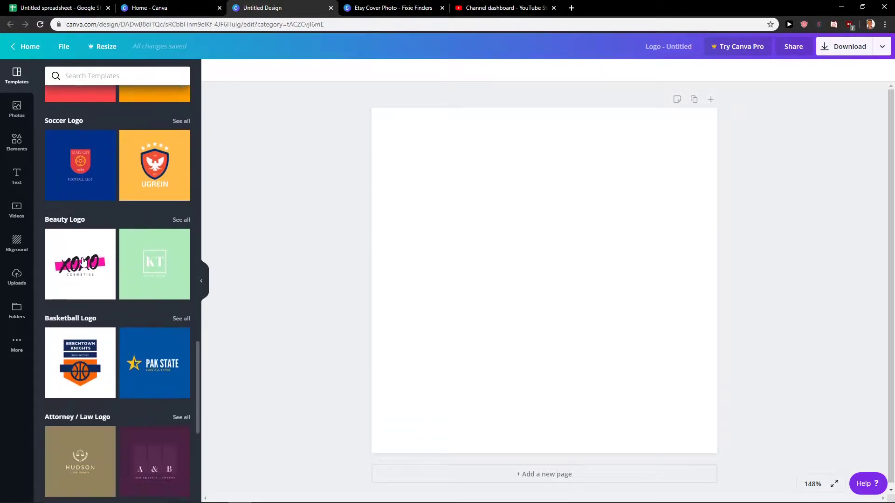
scroll(83, 262, "down", 14)
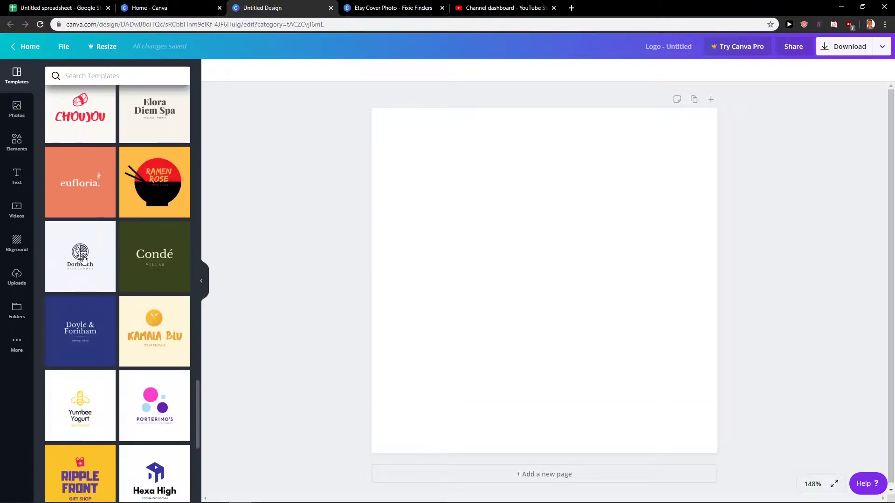
left_click(78, 75)
type("blog")
key("Return")
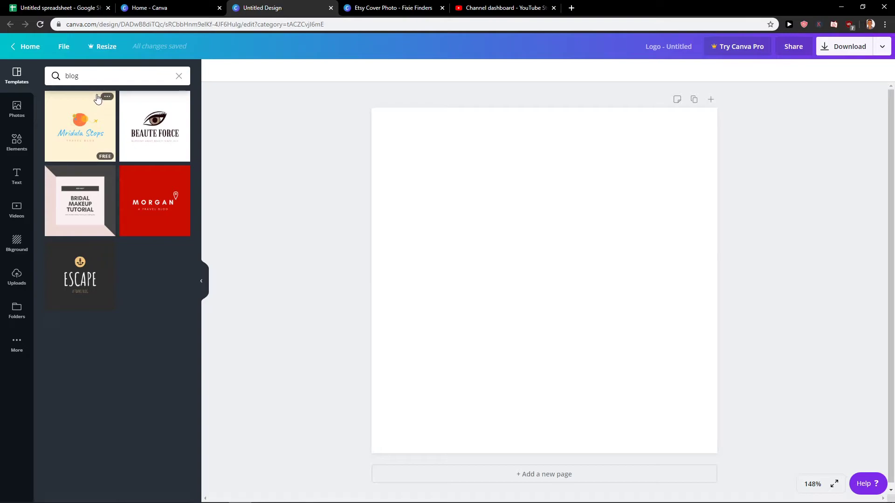
left_click(119, 261)
key("ctrl+a")
key("BackSpace")
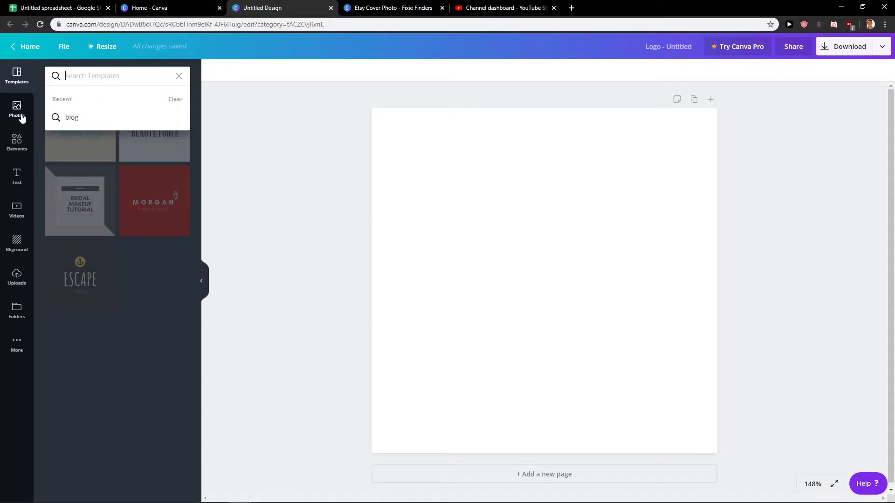
left_click(17, 79)
scroll(103, 148, "down", 20)
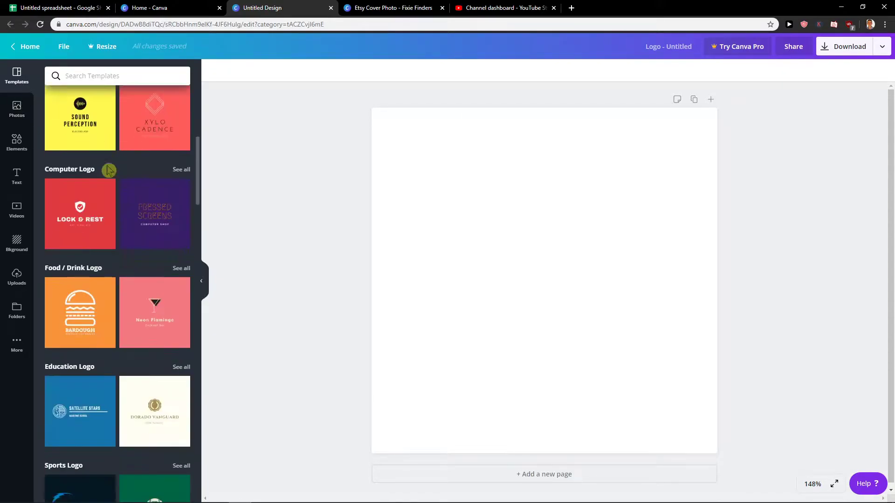
scroll(106, 215, "down", 6)
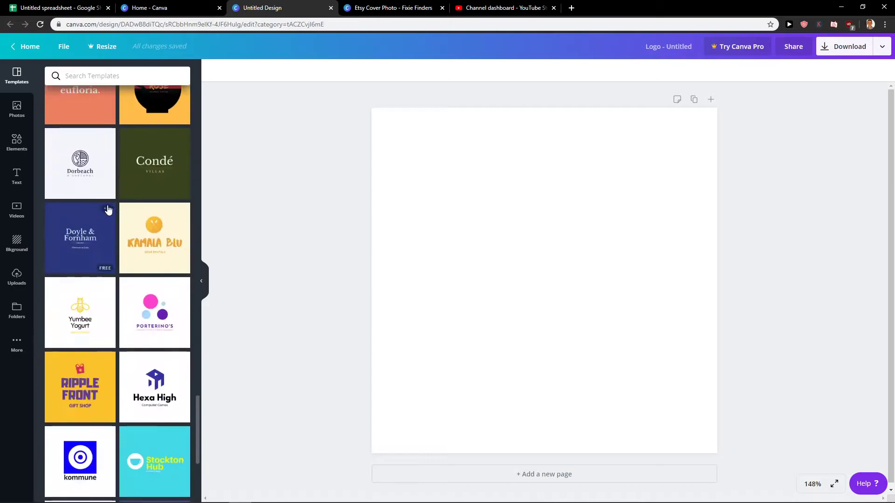
scroll(108, 205, "up", 3)
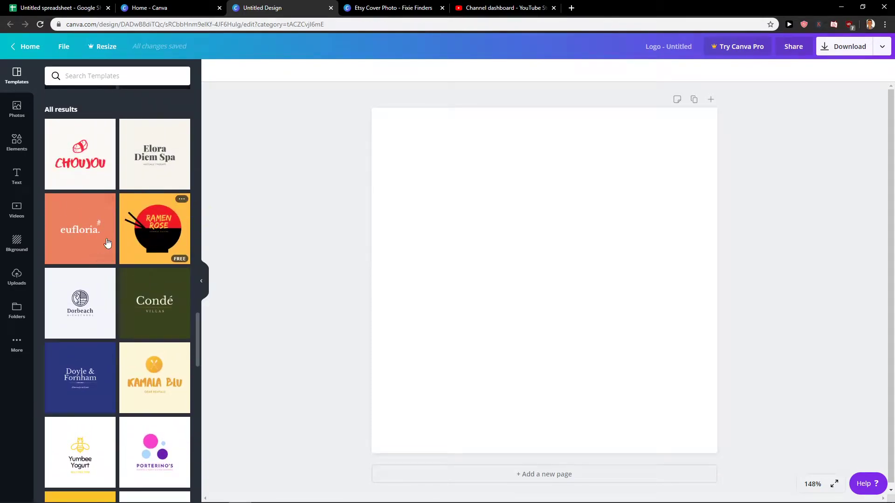
scroll(104, 235, "down", 5)
scroll(101, 229, "down", 4)
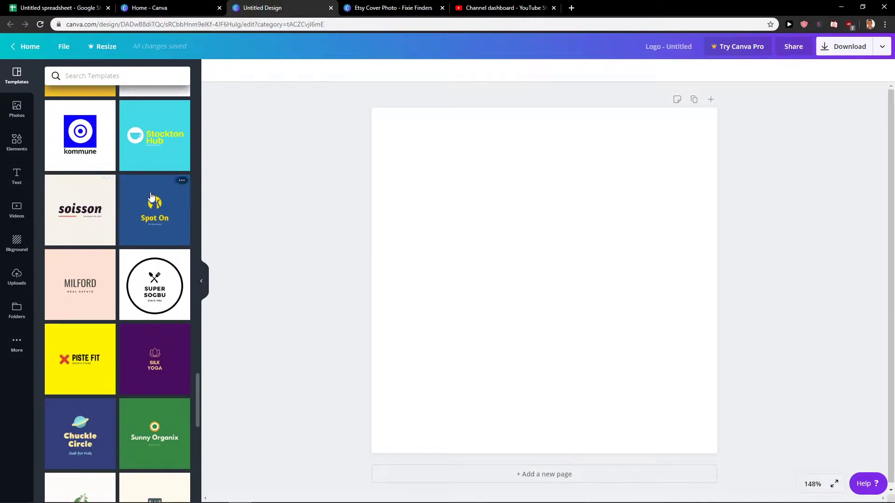
scroll(154, 193, "down", 3)
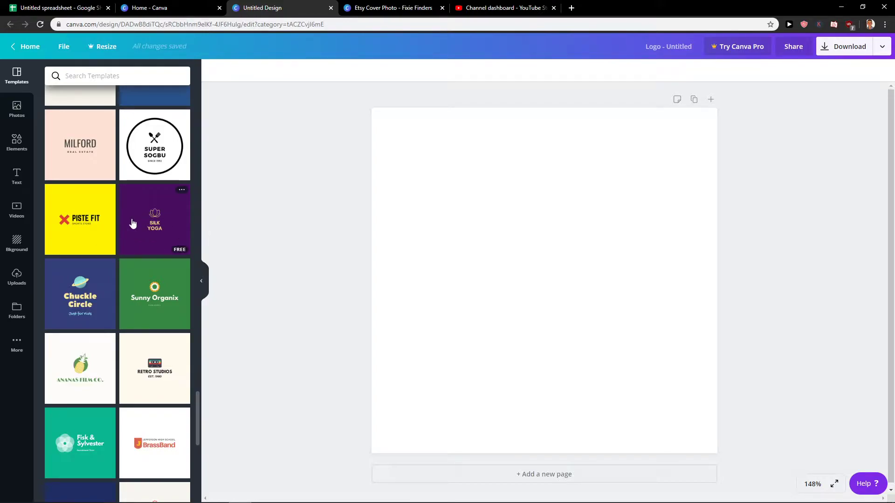
Apply the Silk Yoga template, a gold lotus above SILK YOGA on purple, and select its lotus and text.
left_click(166, 234)
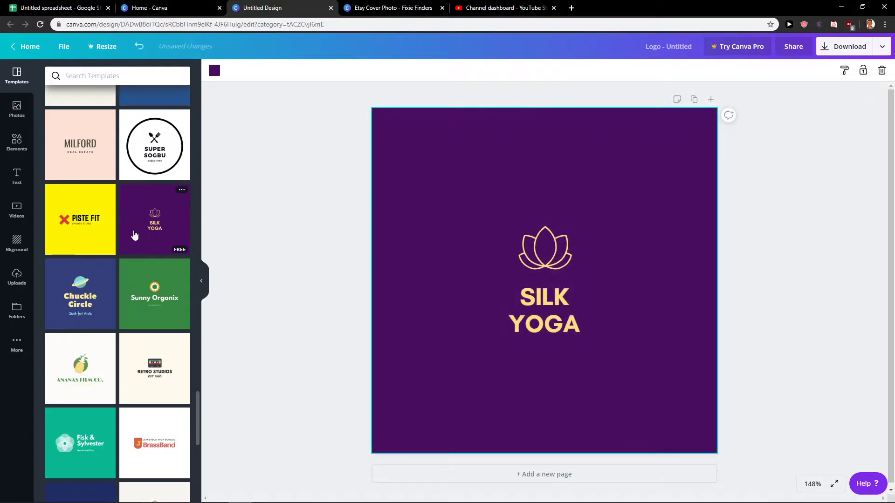
scroll(134, 235, "down", 3)
scroll(136, 235, "down", 1)
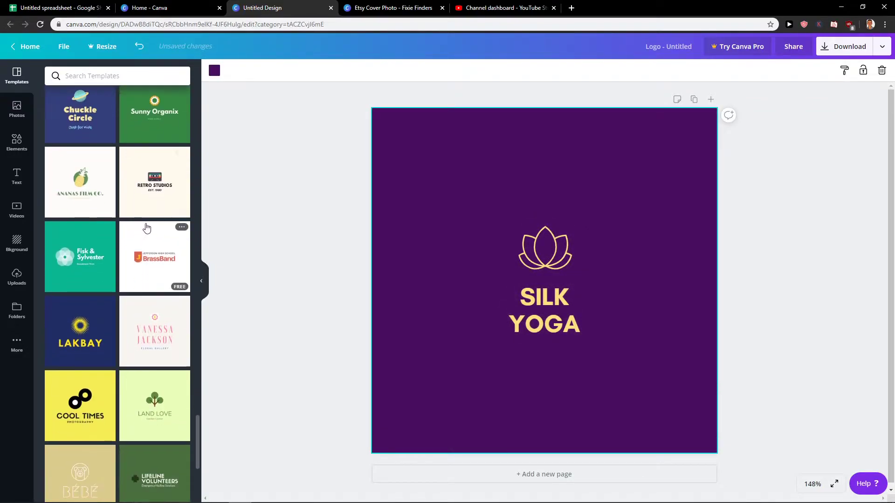
scroll(146, 220, "down", 2)
scroll(148, 221, "down", 2)
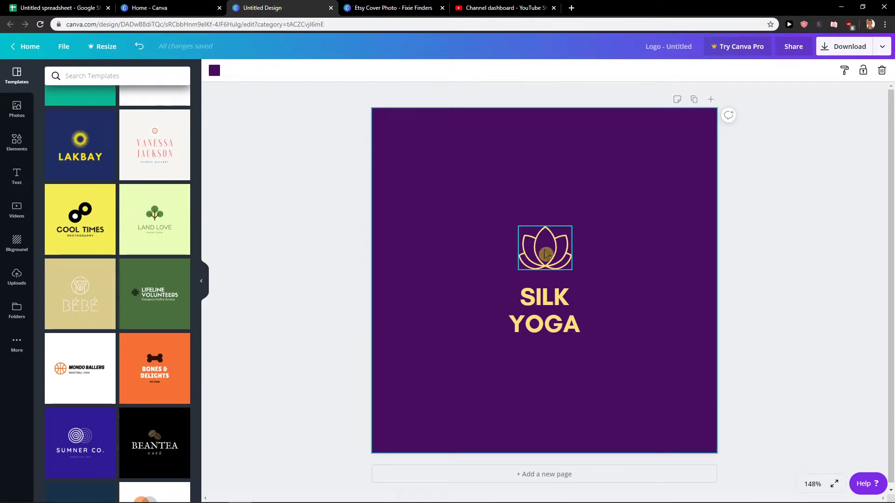
left_click(565, 265)
left_click(544, 306)
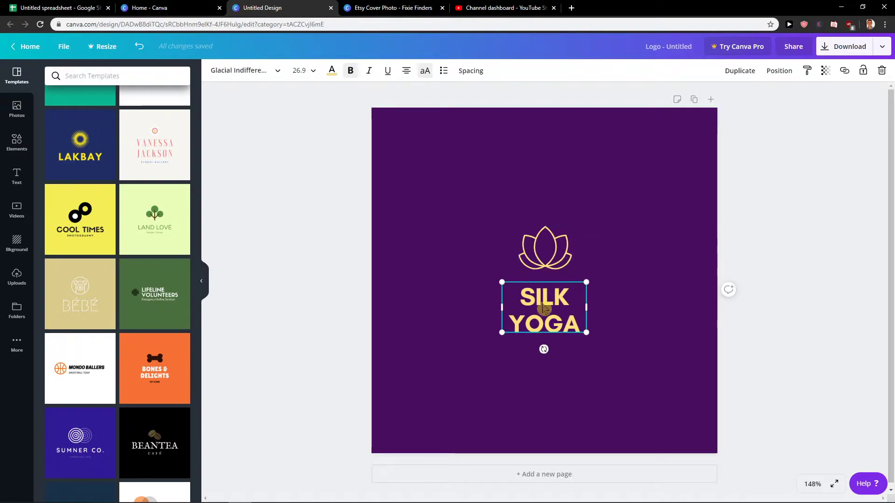
Delete the SILK YOGA text, then enlarge the lotus and centre it on the page.
key("Delete")
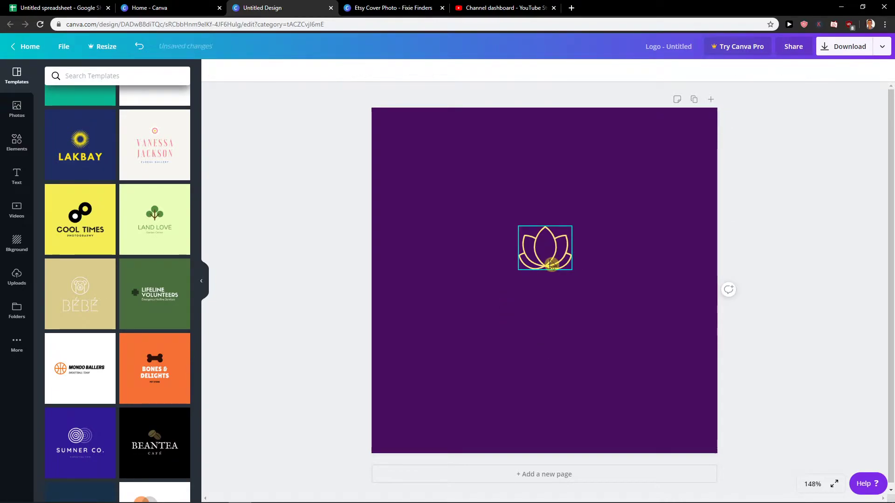
left_click(552, 263)
left_click_drag(518, 270, 427, 356)
left_click_drag(506, 289, 543, 290)
left_click(793, 281)
left_click(543, 236)
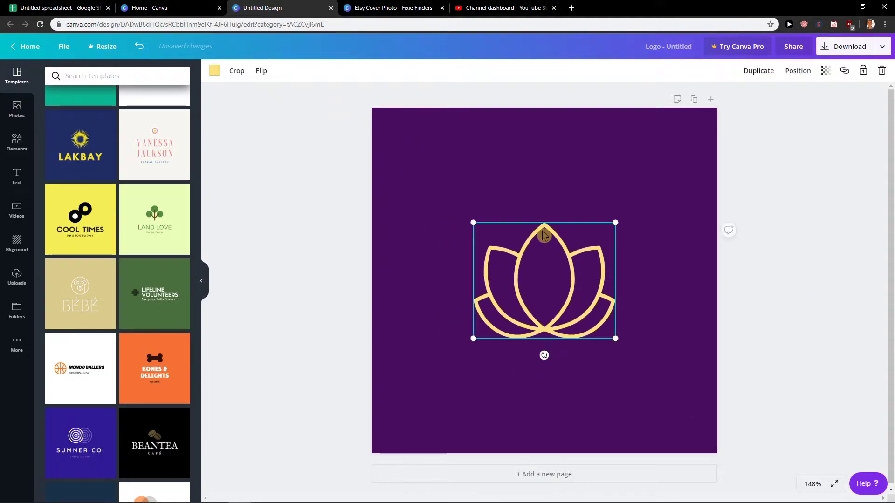
Colour the lotus white after trying orange and light blue, then enlarge and recentre it.
left_click(213, 71)
left_click(184, 167)
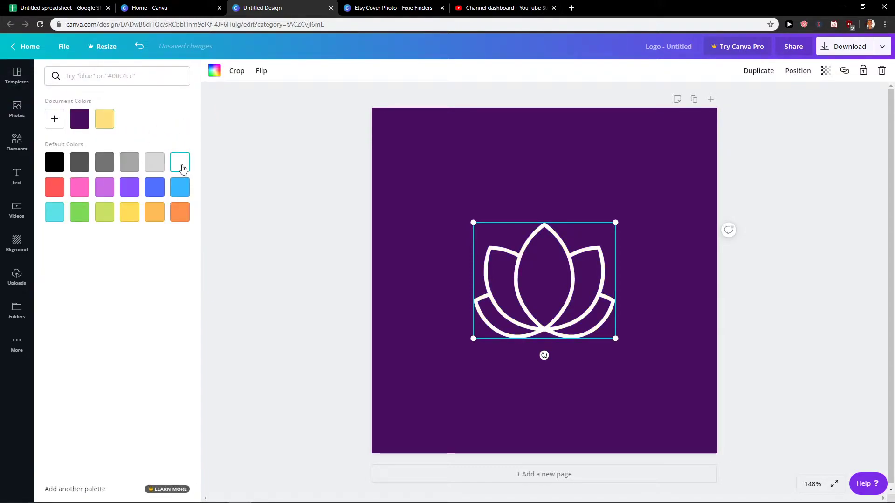
left_click(179, 211)
left_click(174, 187)
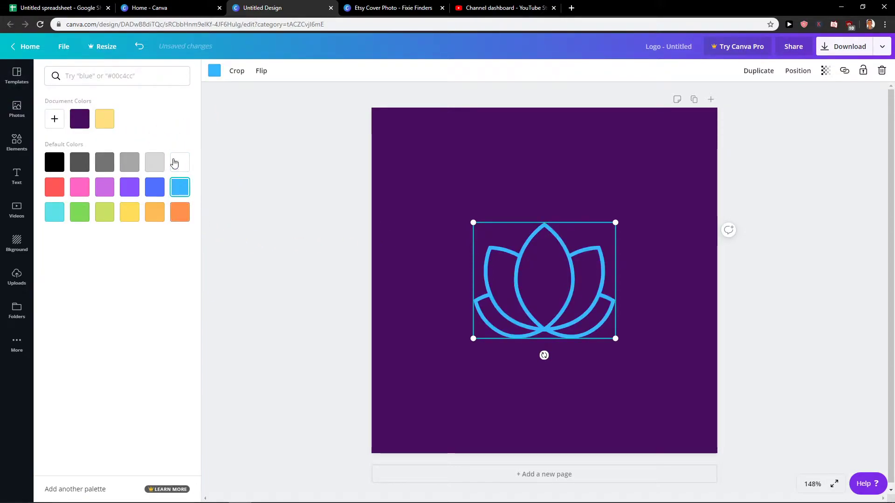
left_click(175, 162)
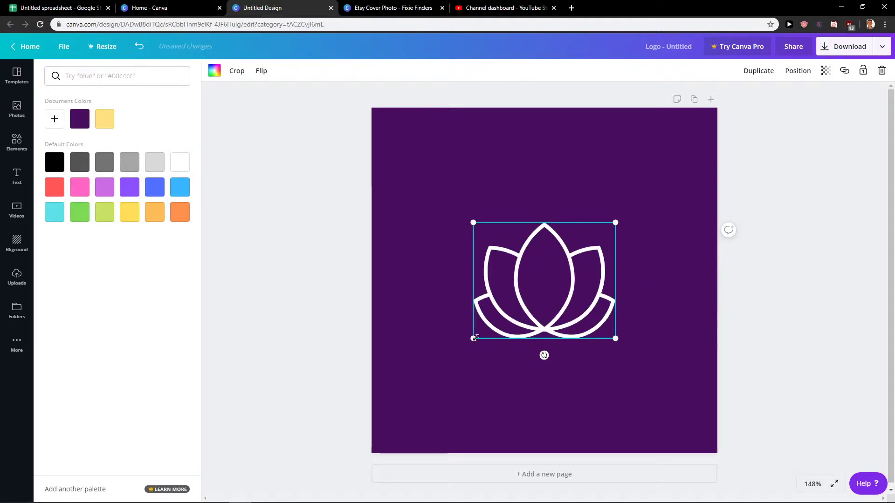
left_click_drag(474, 339, 463, 345)
mouse_move(560, 290)
left_mouse_down()
mouse_move(559, 282)
mouse_move(566, 287)
left_mouse_up()
Download the lotus design as a PNG and open 'Untitled design (4).png' to check it.
left_click(773, 222)
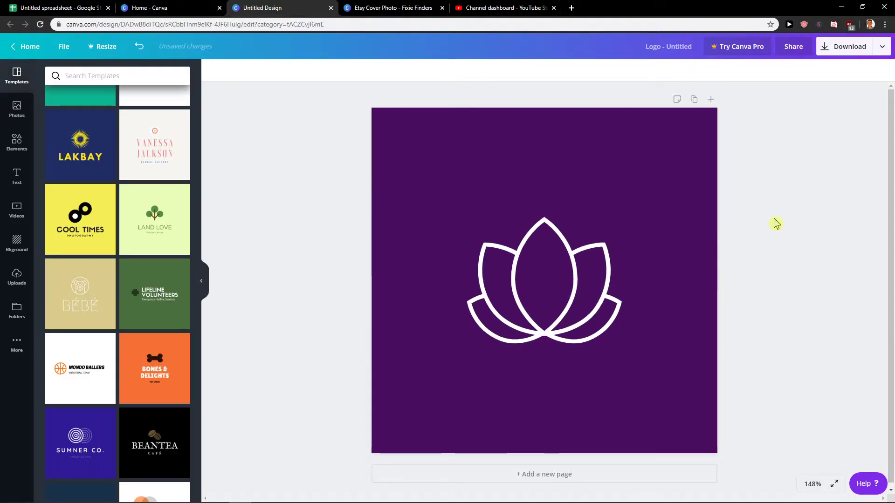
left_click(870, 53)
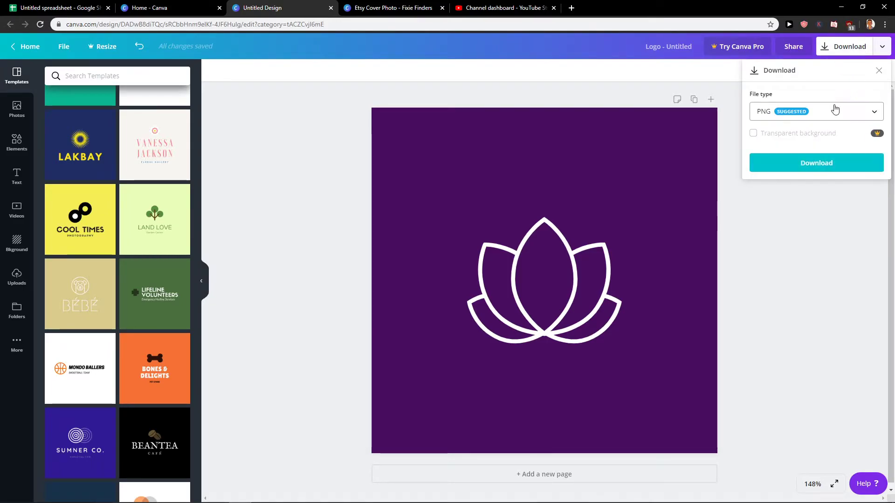
left_click(835, 108)
left_click(835, 110)
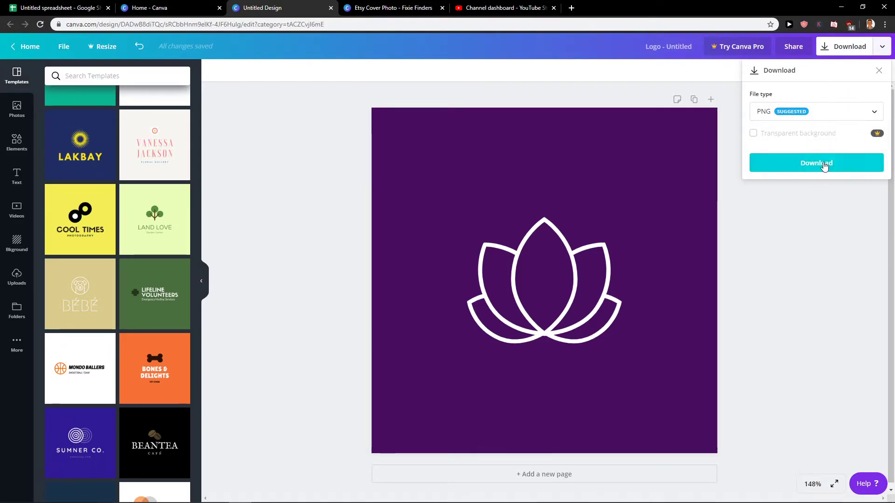
left_click(824, 166)
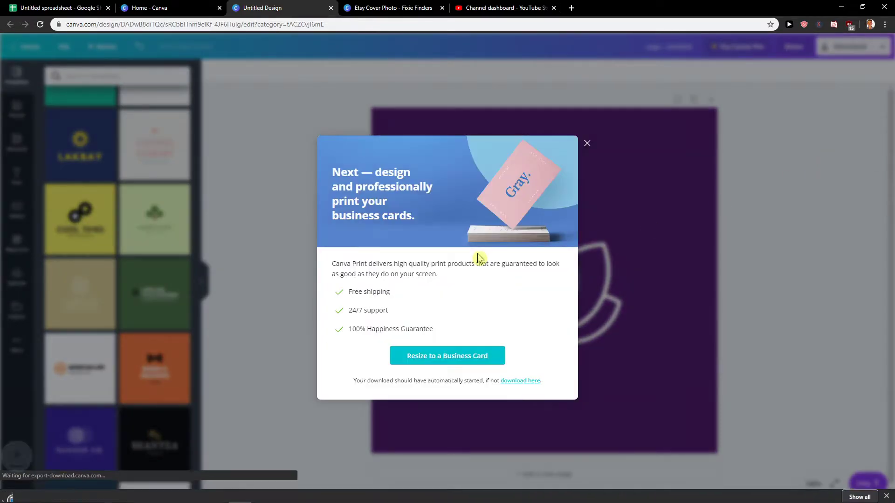
left_click(70, 489)
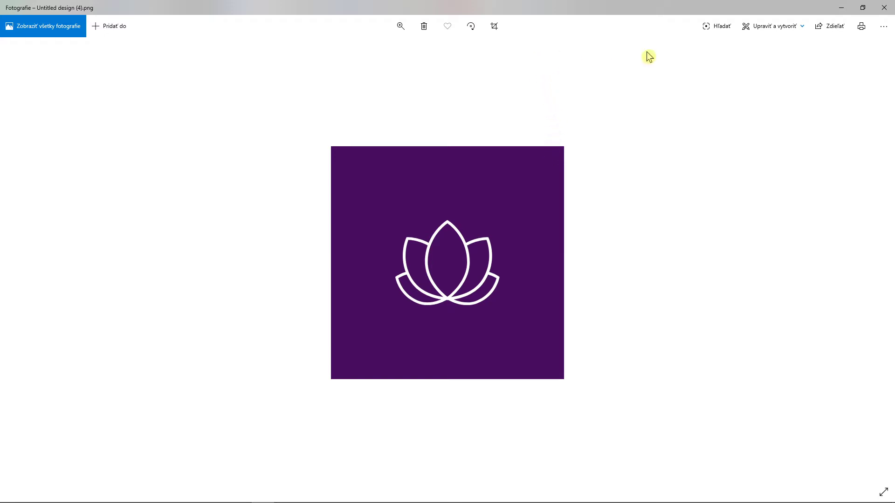
Dismiss the image viewer and business-card promo, delete the lotus, and apply the Land Love template.
left_click(884, 7)
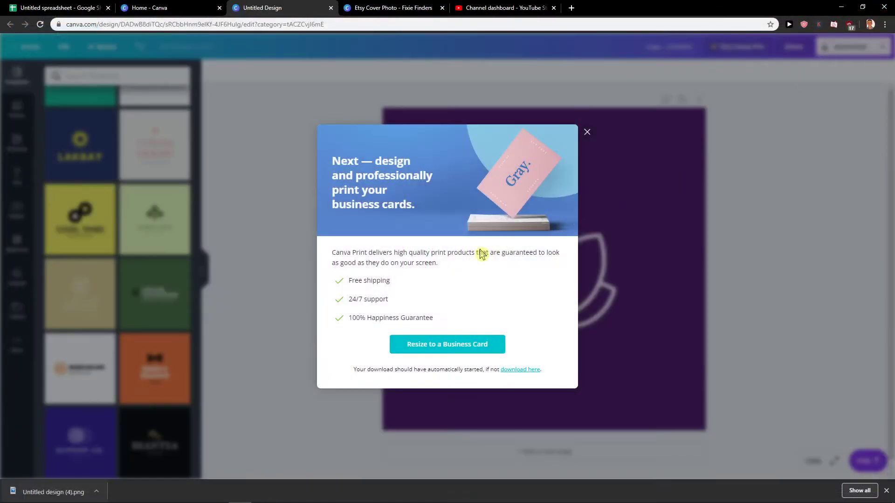
left_click(587, 143)
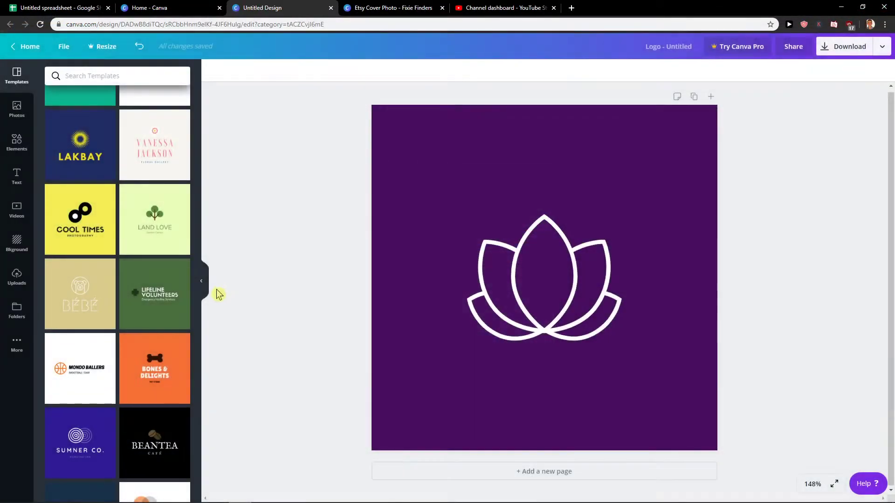
scroll(137, 300, "down", 3)
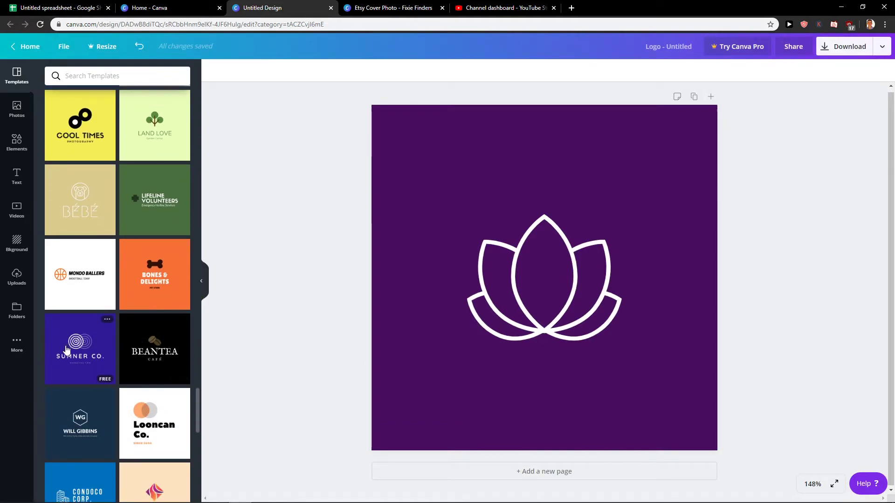
scroll(62, 345, "down", 2)
left_click(535, 303)
key("Delete")
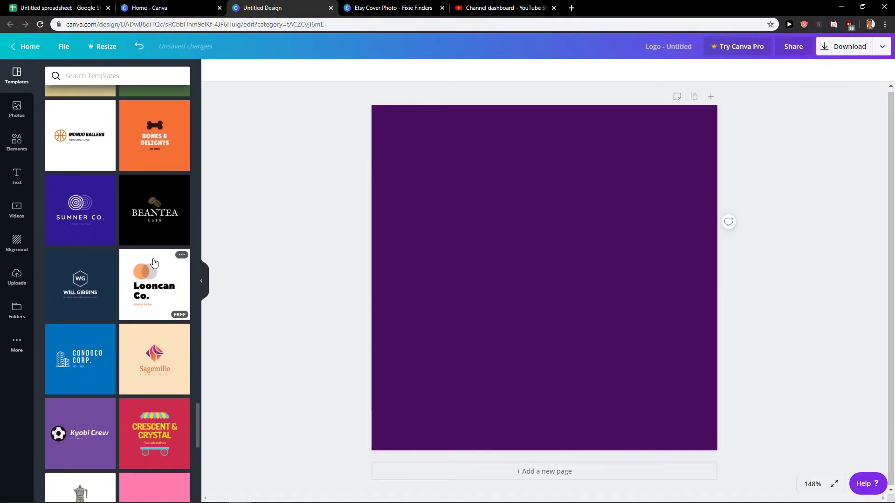
scroll(153, 279, "up", 5)
scroll(150, 299, "up", 1)
left_click(135, 332)
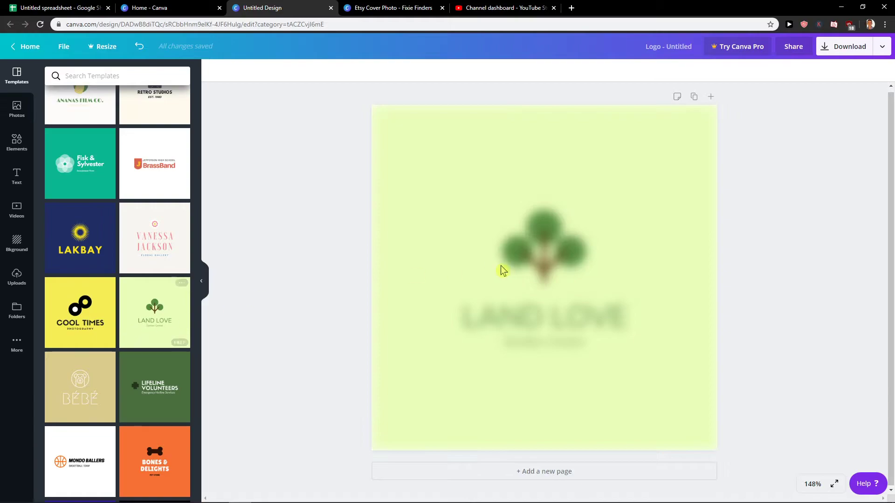
Retype the LAND LOVE headline as the owner's name in capitals, then select the tree graphic.
left_click(558, 287)
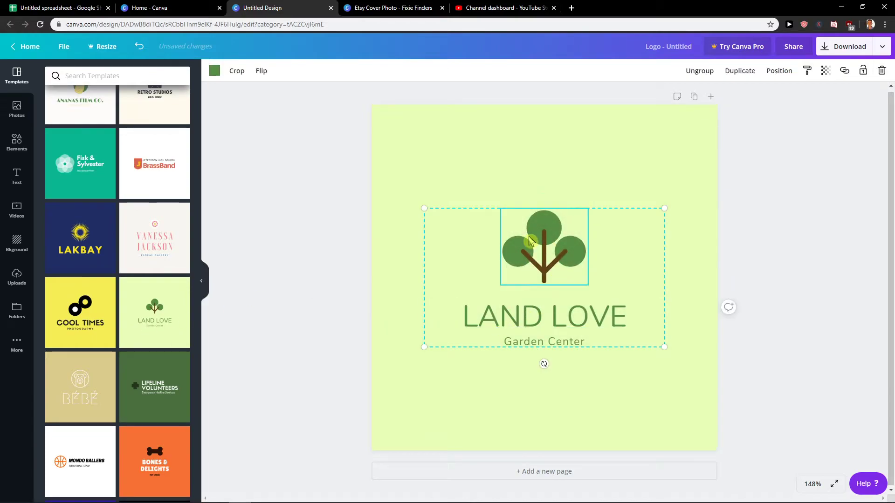
left_click(490, 328)
left_click(490, 325)
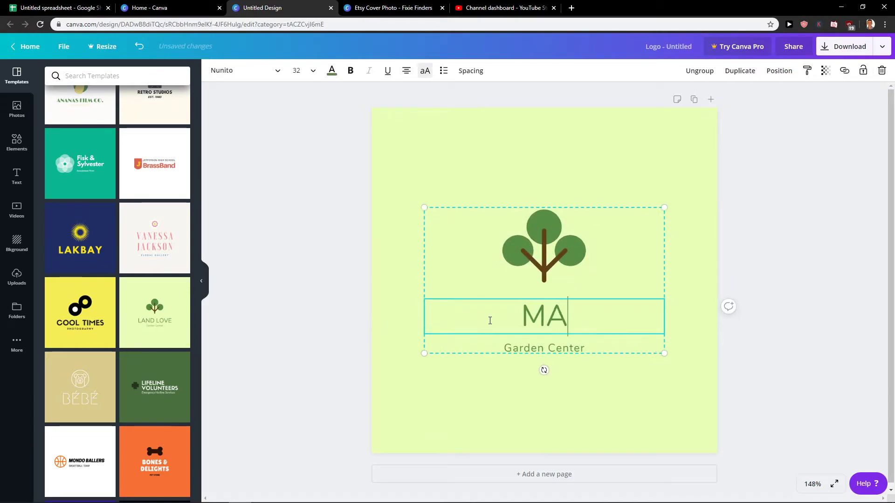
left_click(470, 340)
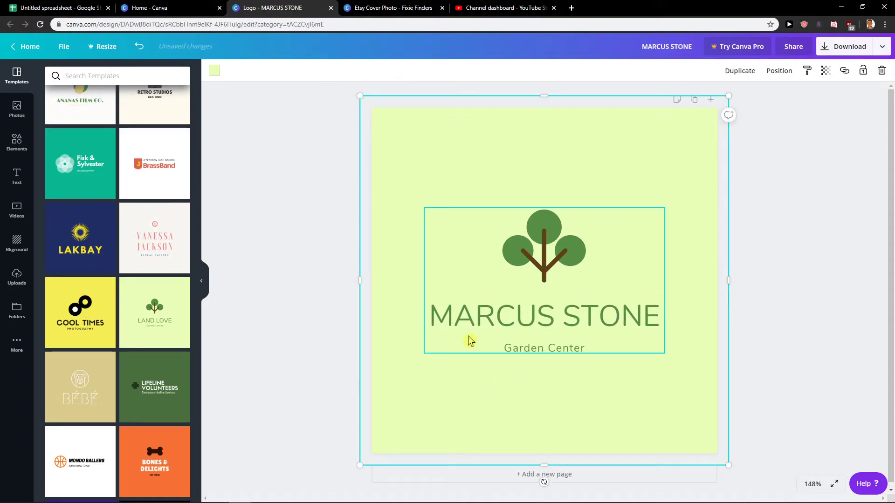
left_click(521, 267)
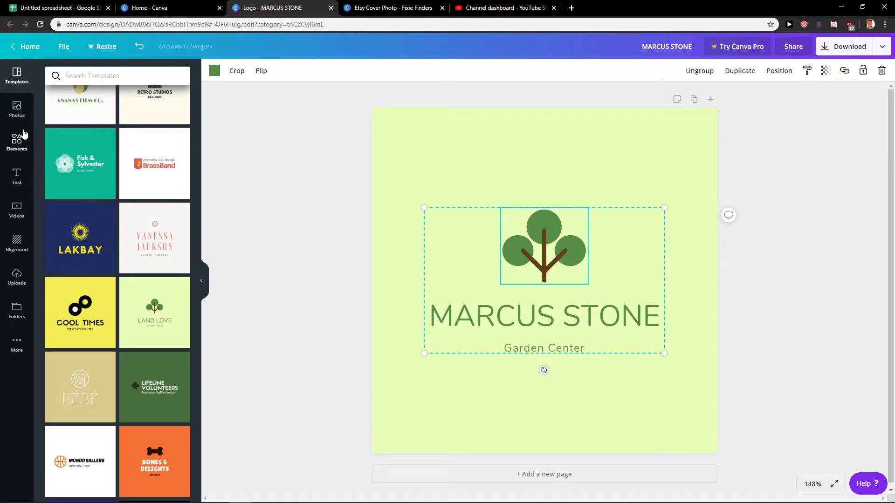
Replace the tree with a yellow house found by searching 'house', sized and centred above the name.
left_click(15, 143)
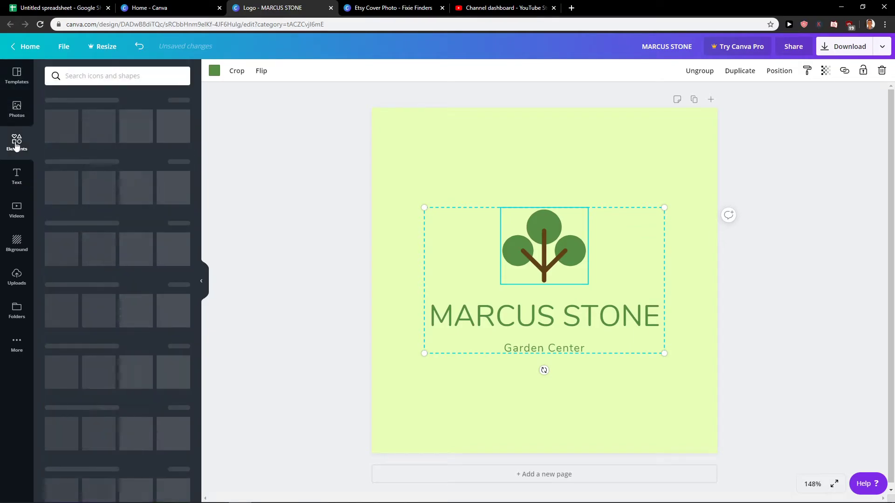
left_click(96, 76)
type("house")
key("Return")
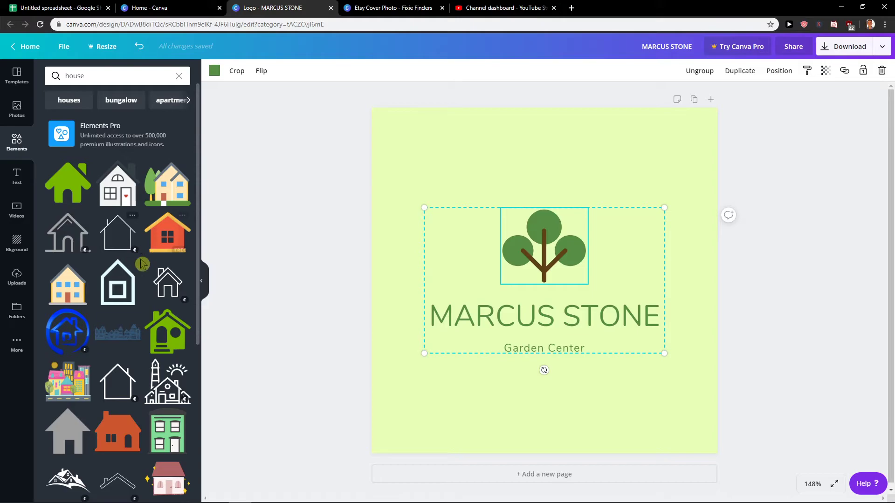
left_click_drag(163, 205, 568, 255)
left_click_drag(512, 222, 563, 217)
left_click_drag(509, 265, 540, 242)
Keep the light green page background after trying white and dark green.
left_click(703, 244)
left_click(214, 72)
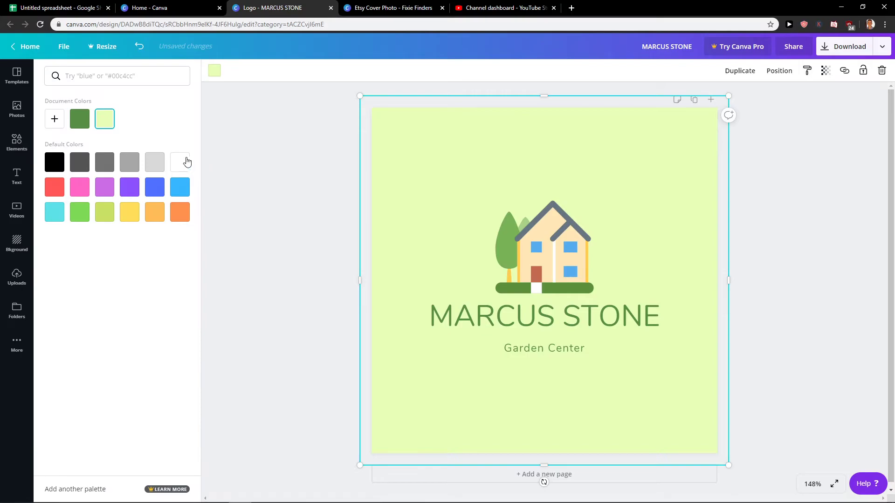
left_click(179, 164)
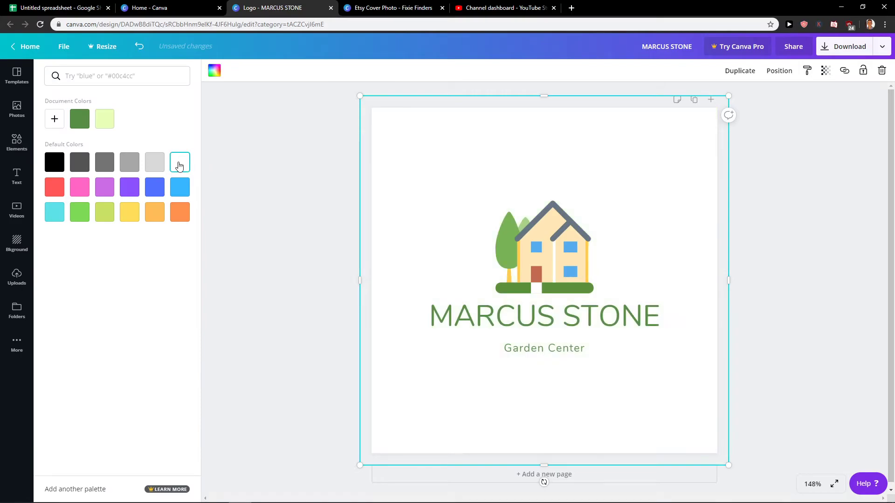
left_click(82, 120)
left_click(110, 121)
left_click(293, 253)
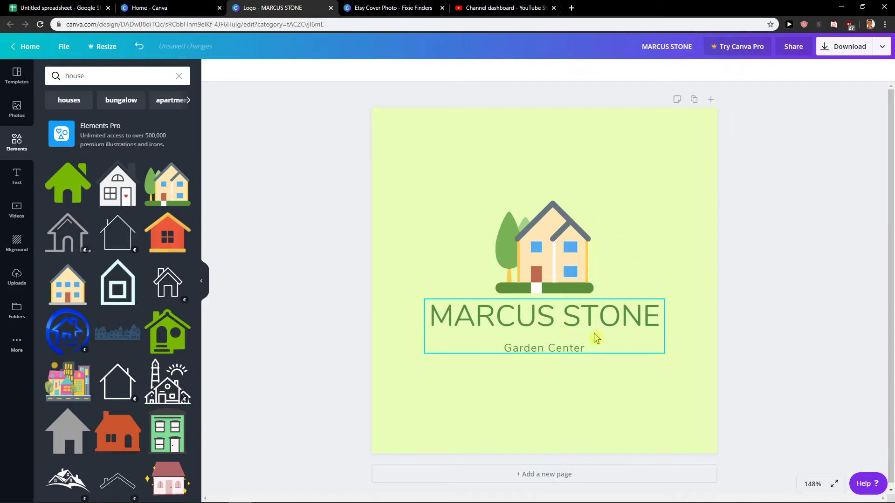
Download the house logo as a PNG and view the downloaded image.
left_click(853, 48)
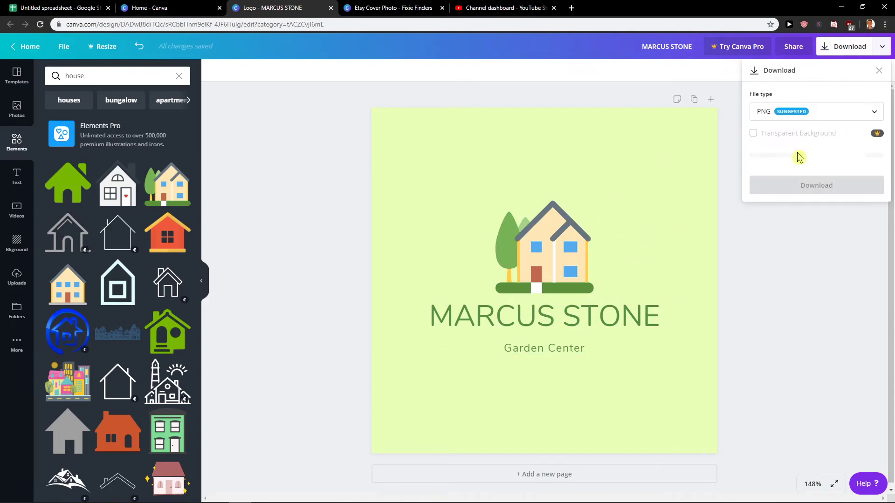
left_click(799, 181)
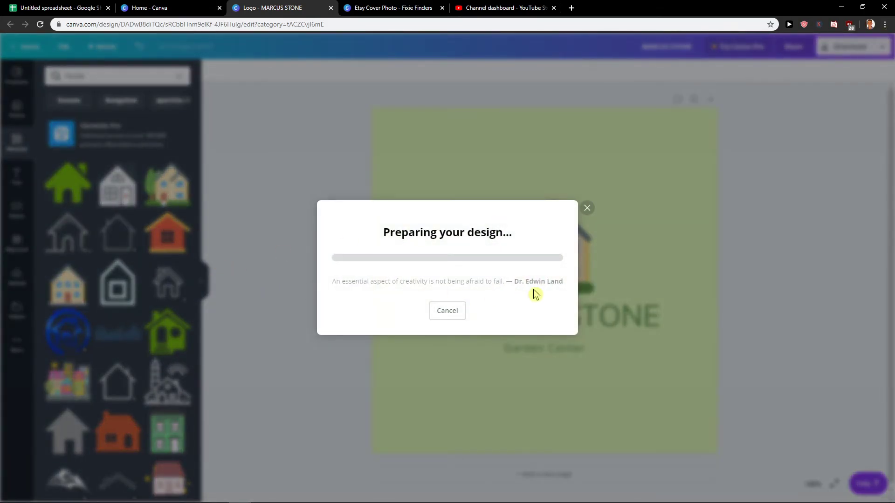
left_click(67, 494)
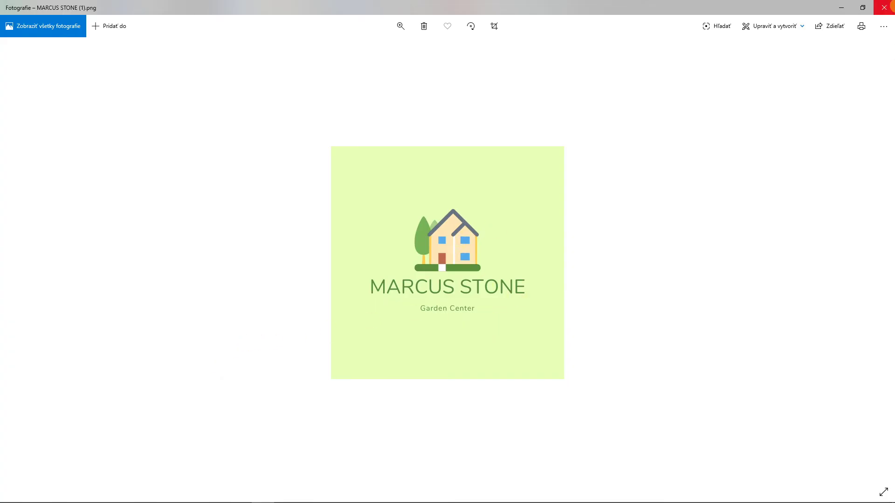
left_click(884, 7)
Close the downloads bar and the business-card promotion to return to the finished logo.
left_click(588, 133)
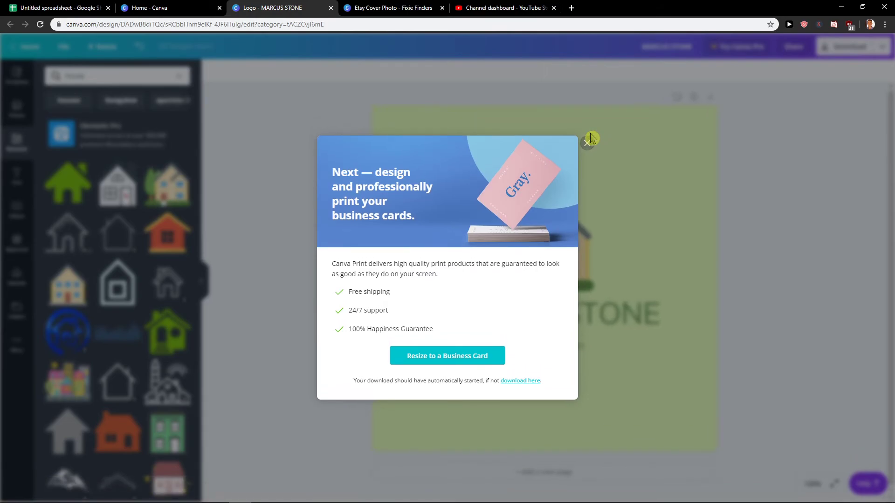
left_click(587, 142)
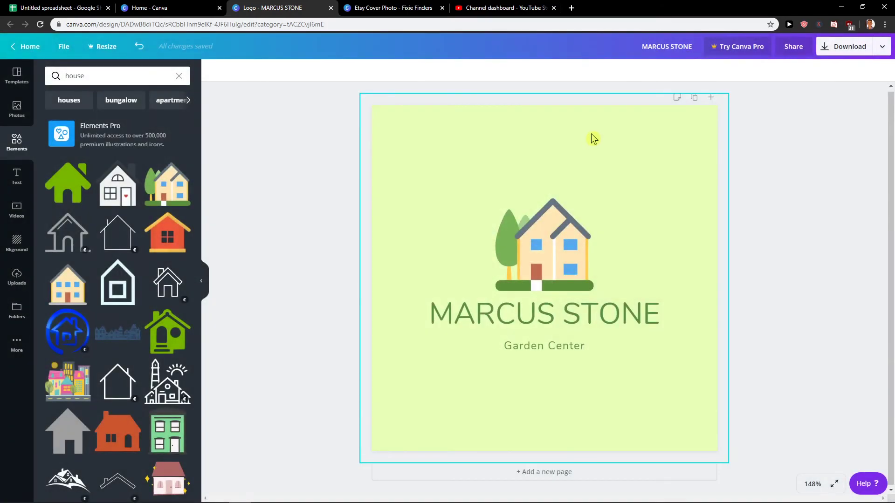